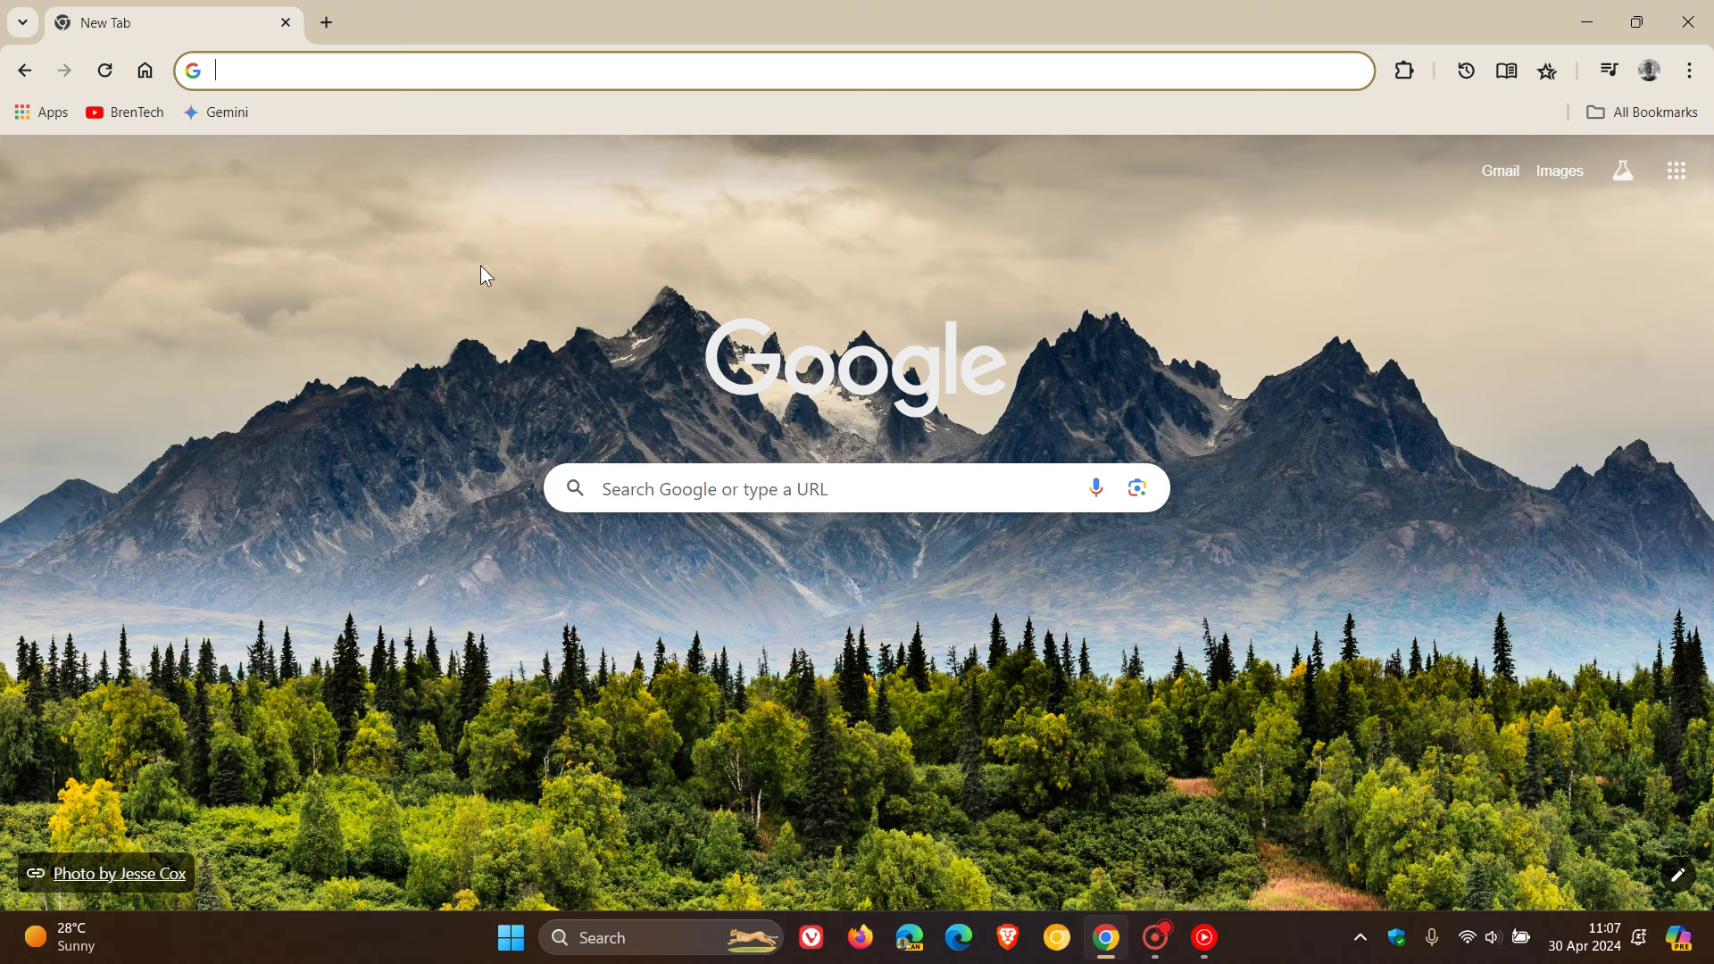
# Enter 'b' in the address bar, close its suggestion dropdown, then reselect the 'b'.
pyautogui.click(1449, 352)
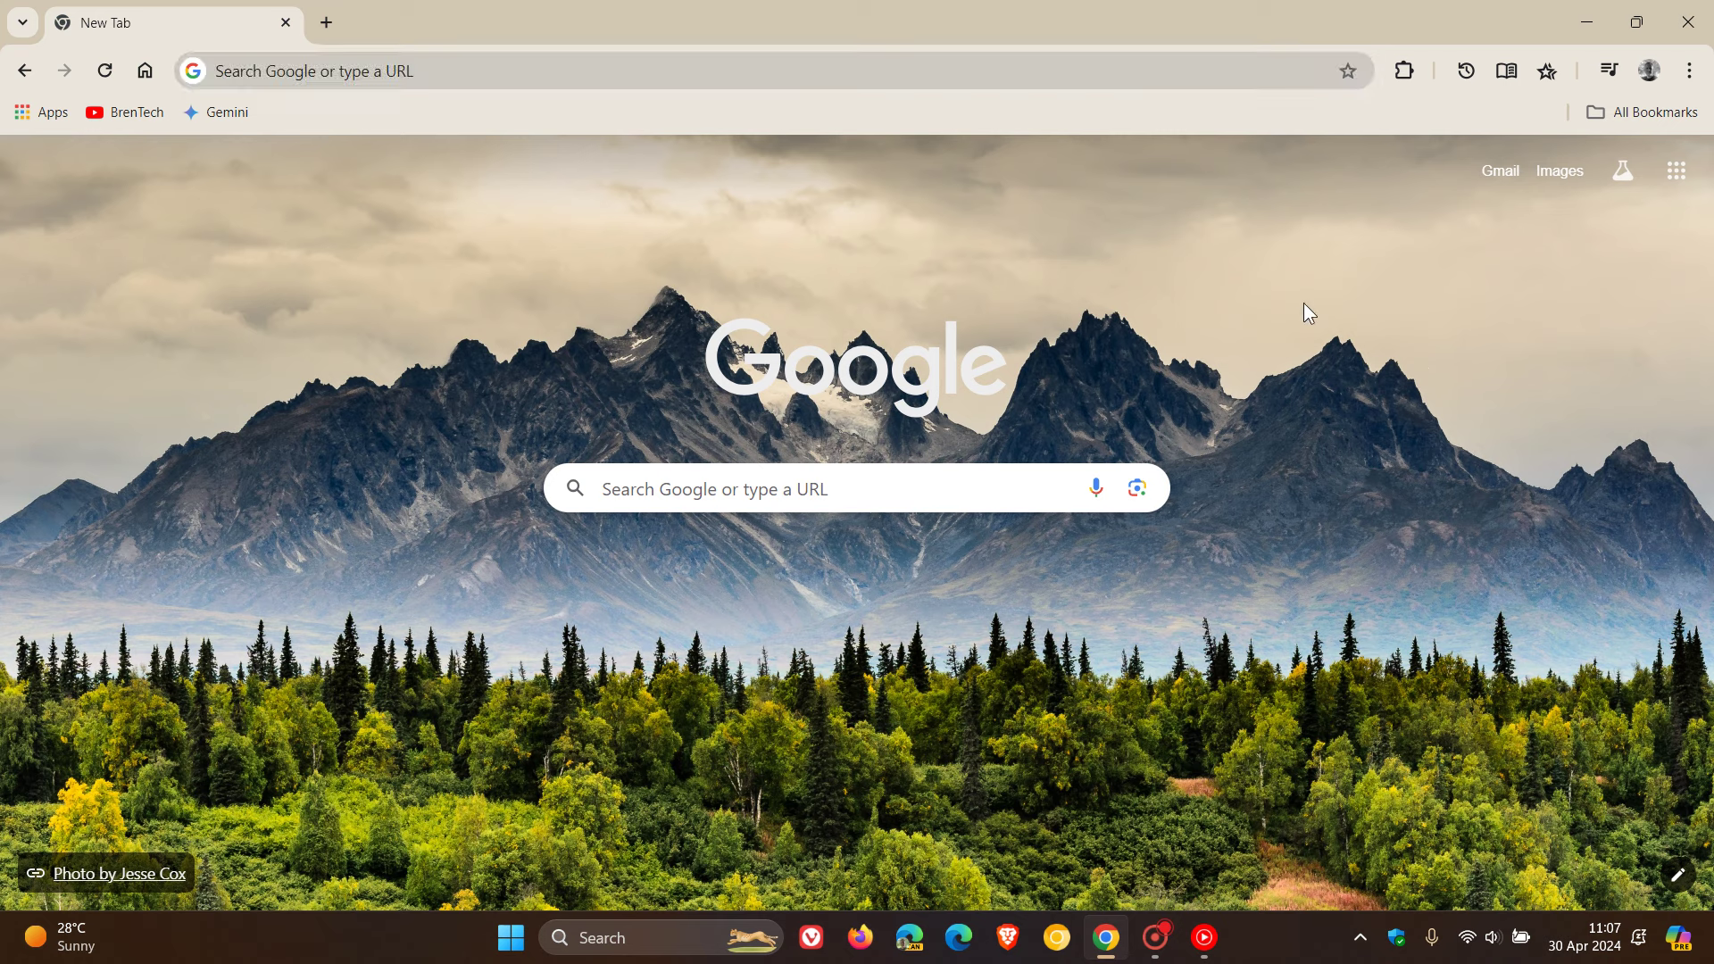
pyautogui.click(744, 74)
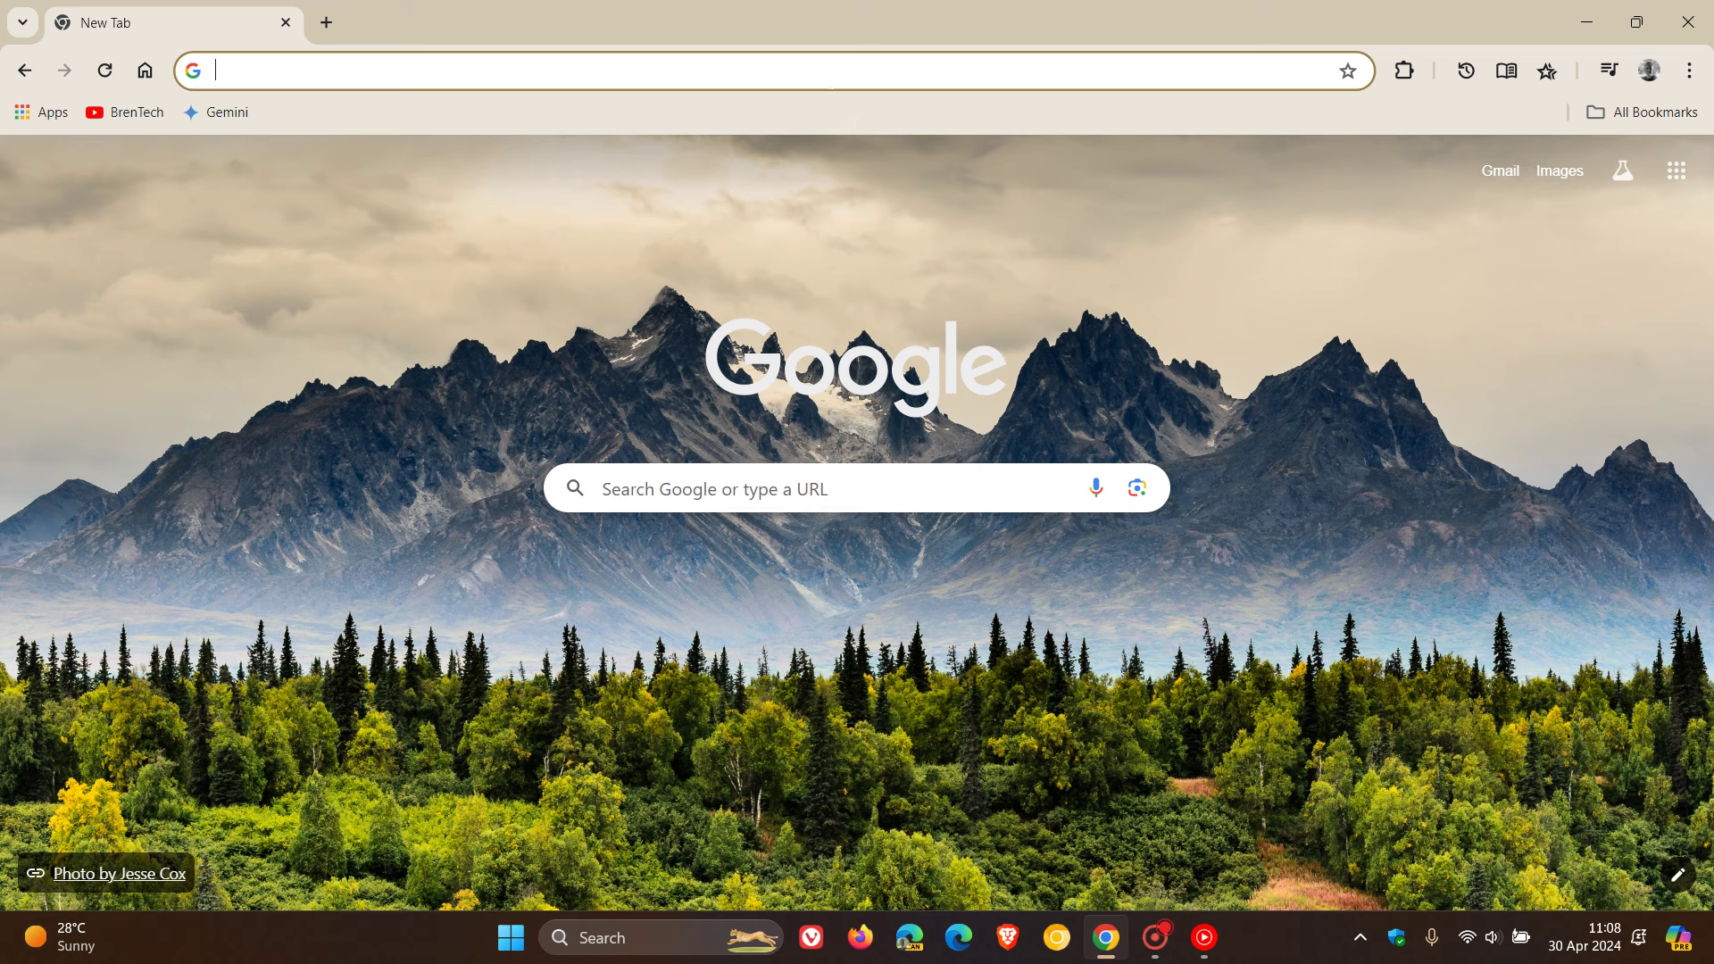
pyautogui.write('b')
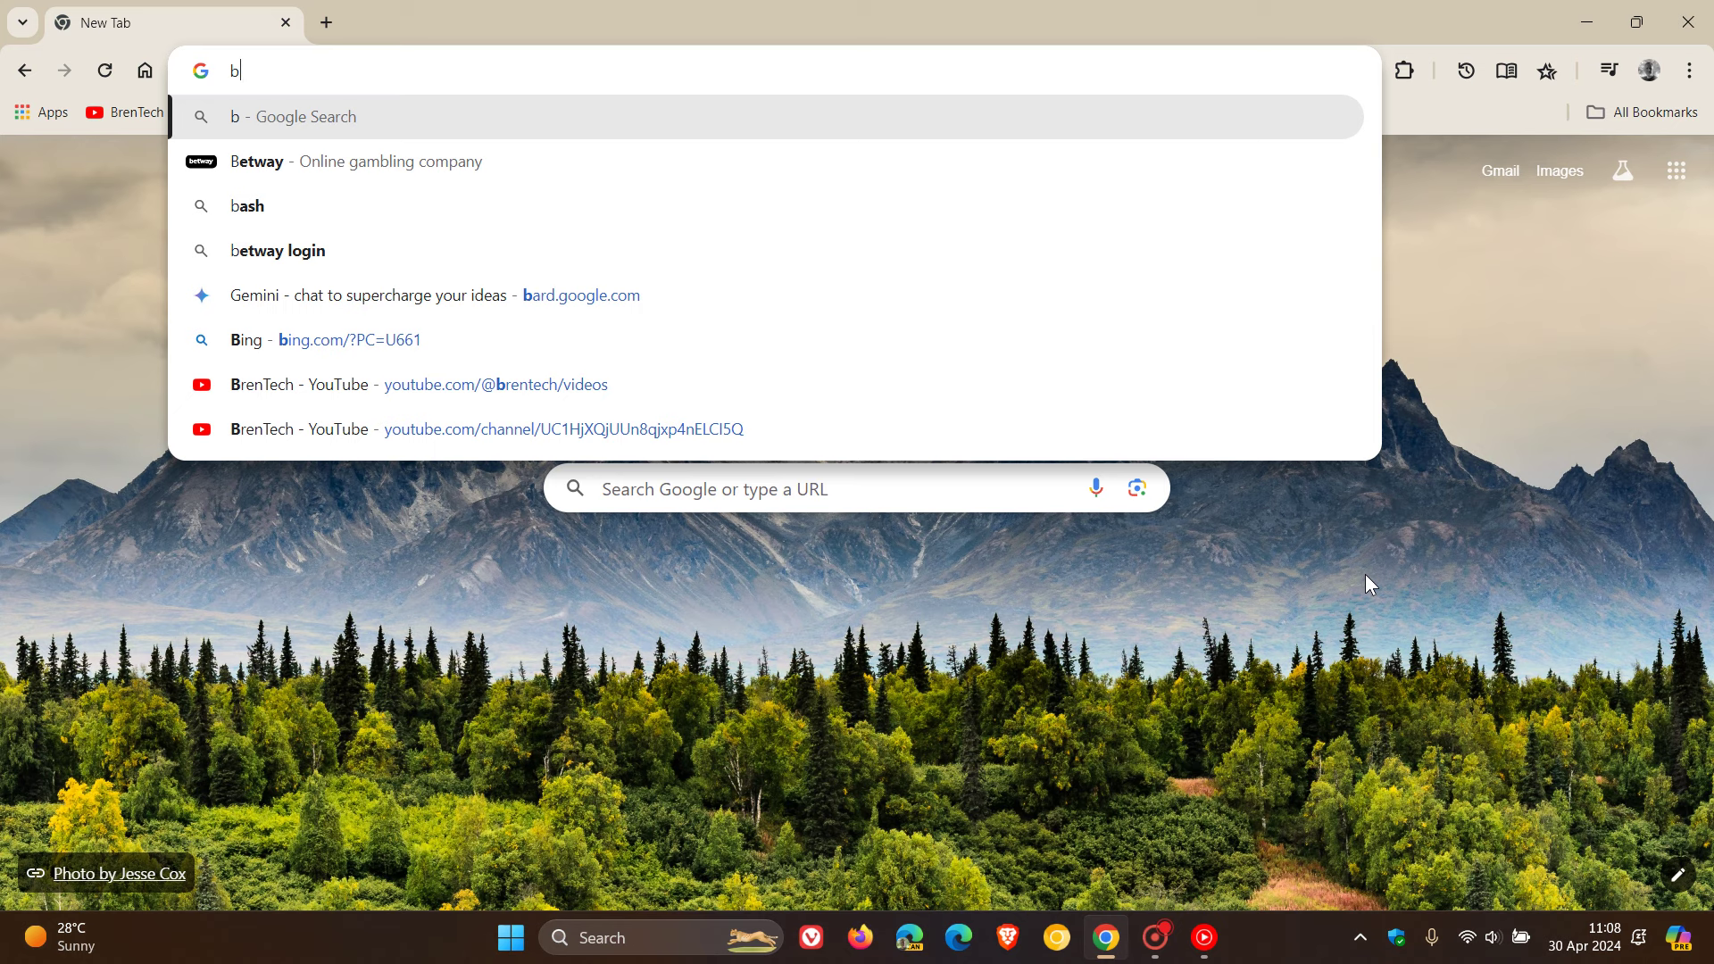
pyautogui.click(1364, 575)
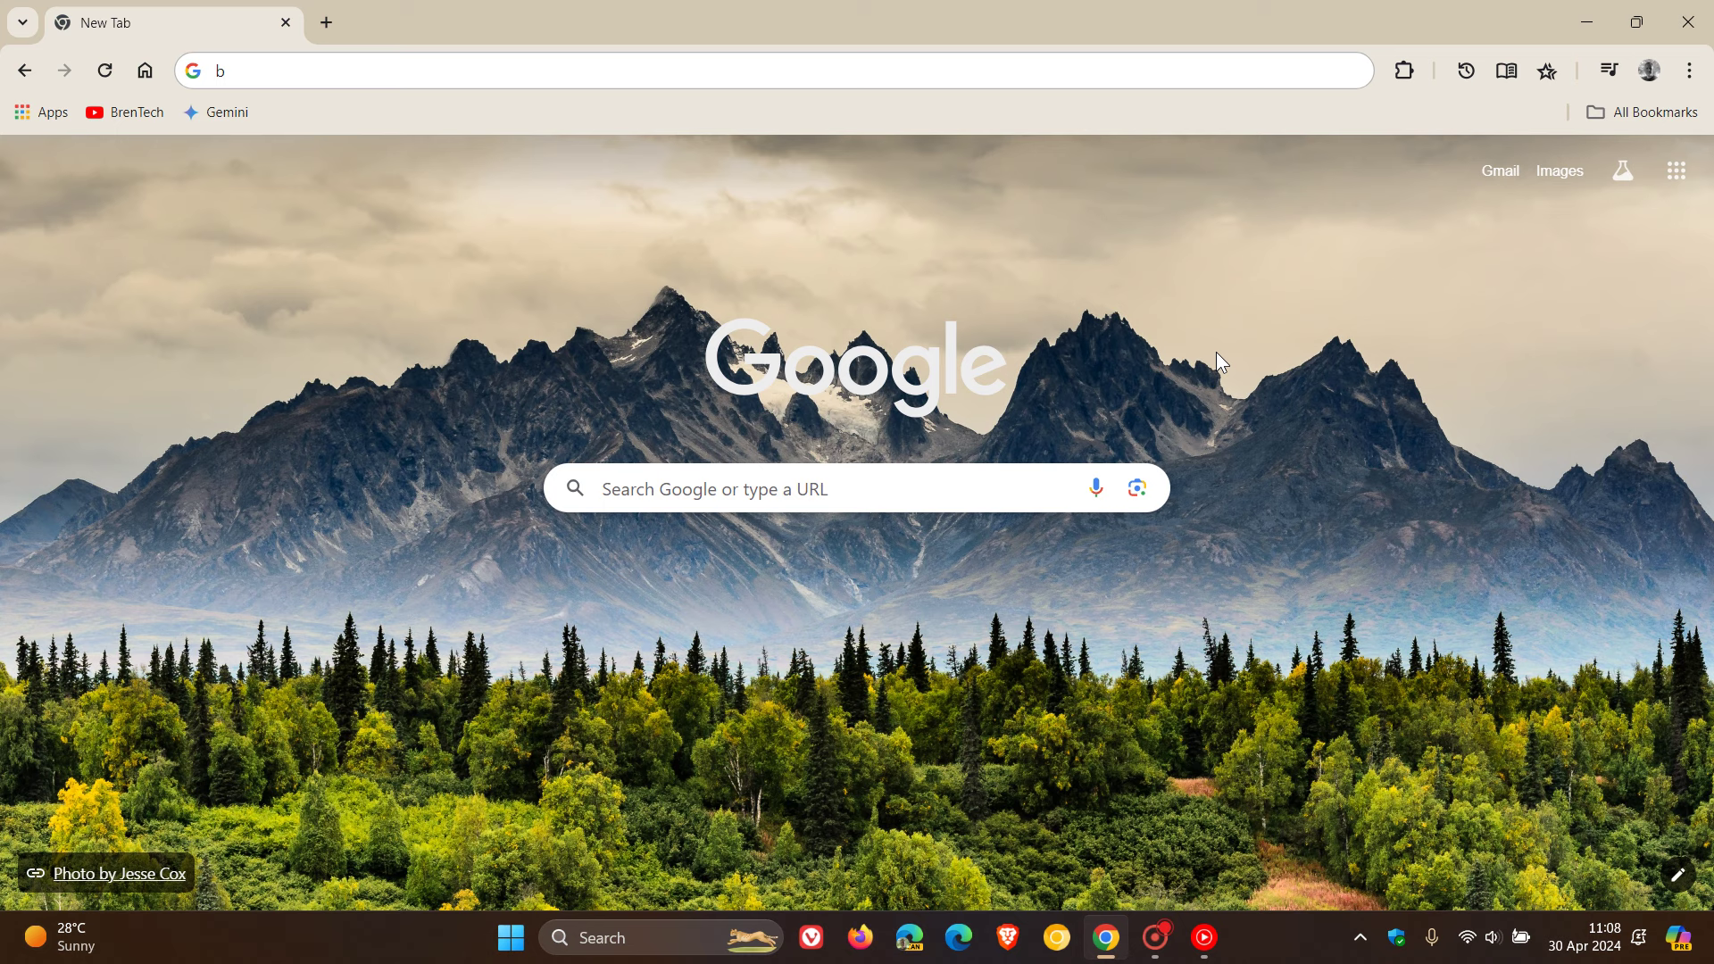
pyautogui.click(840, 70)
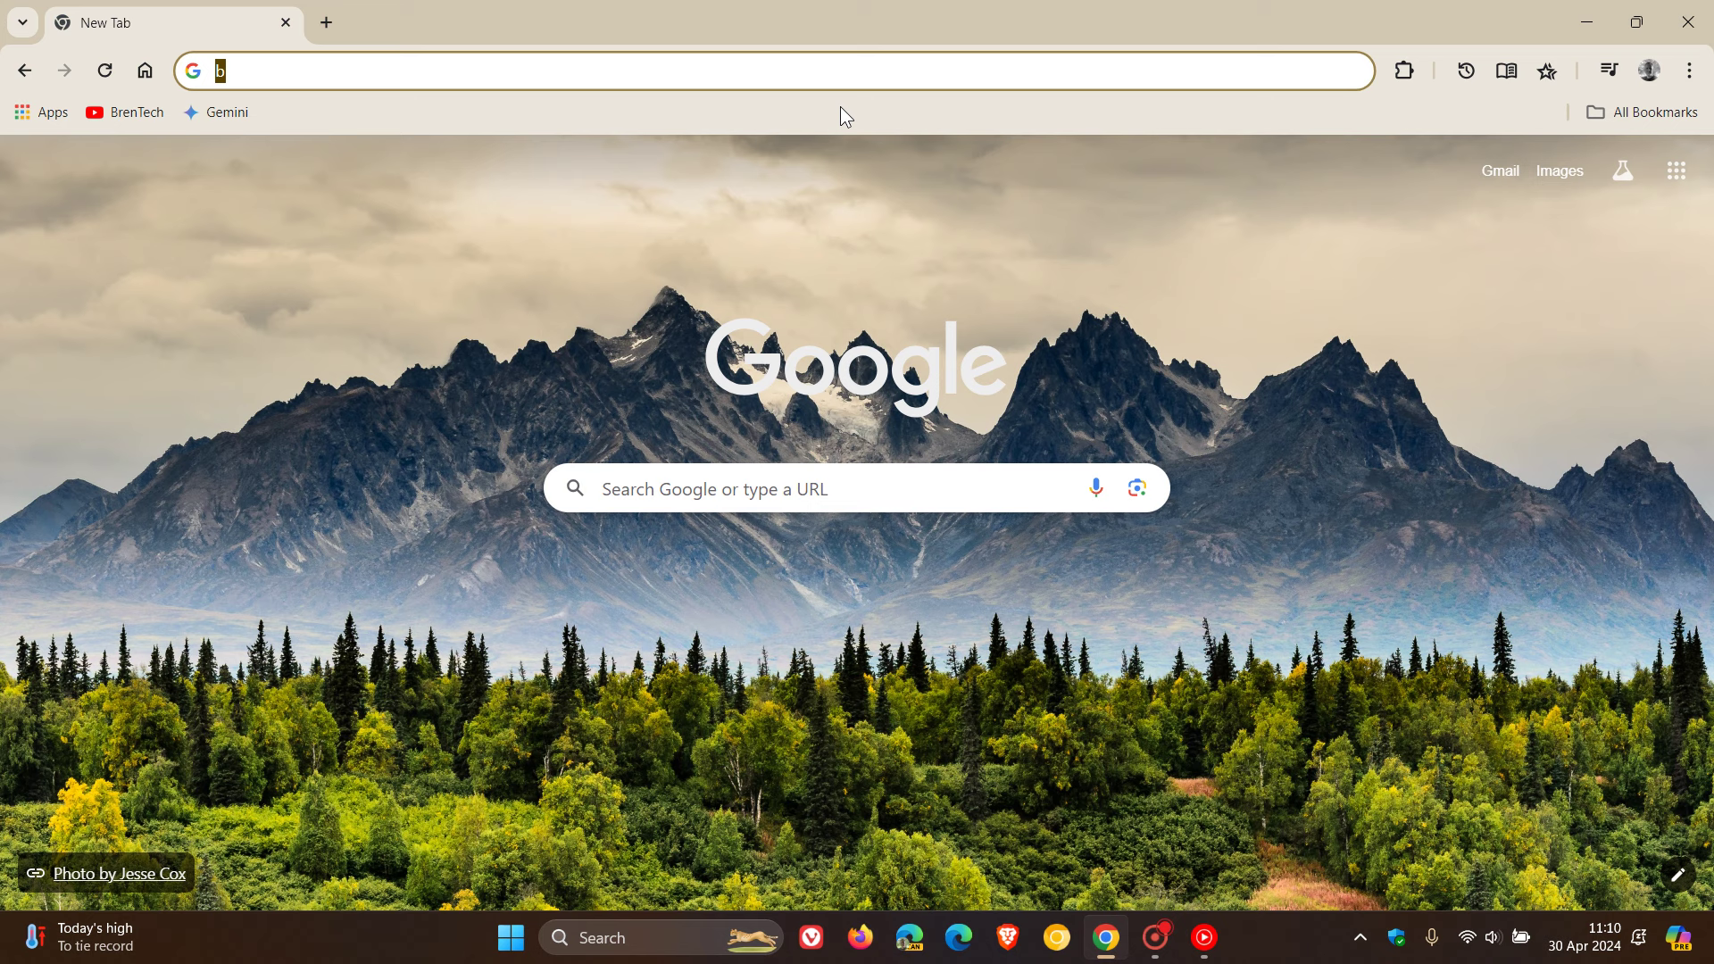
pyautogui.click(1403, 309)
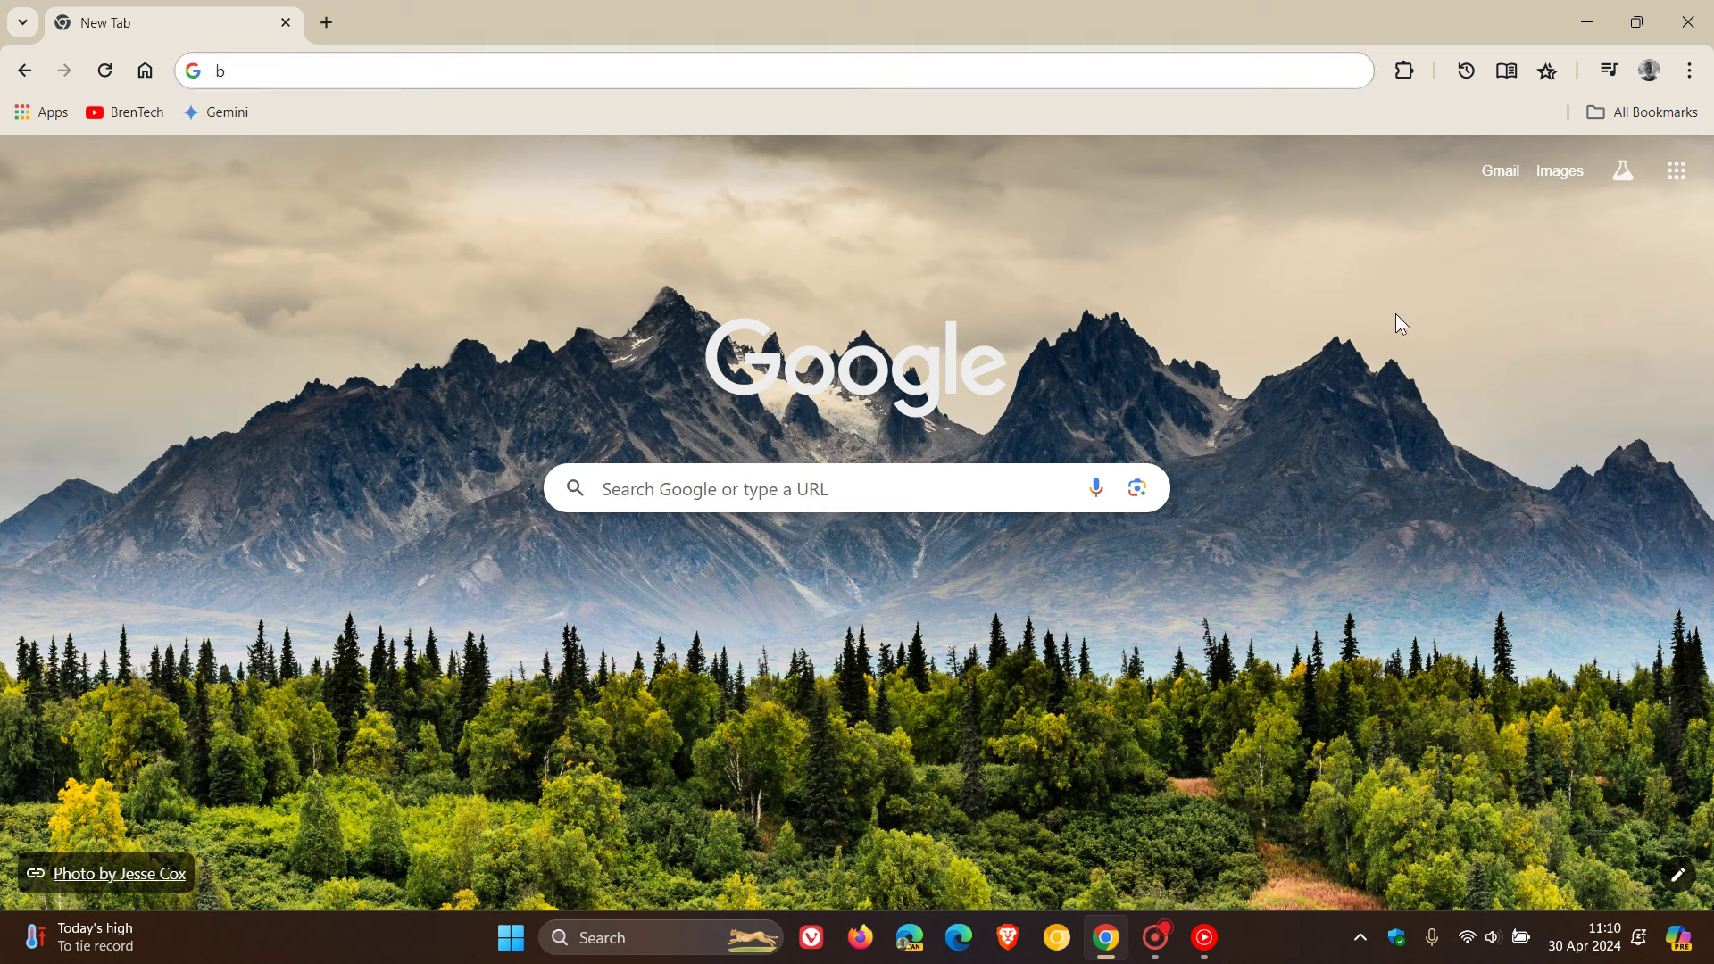